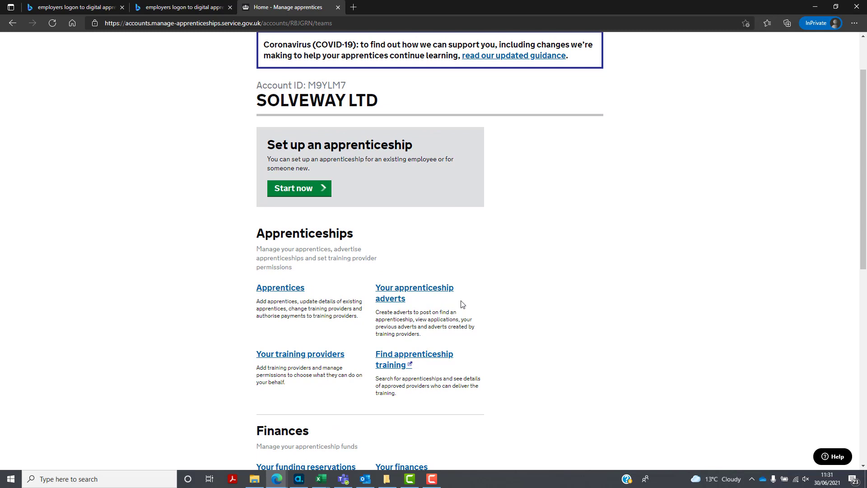
# - Go to the 'Your training providers' section from the Solveway Ltd account home page
pyautogui.scroll(2, 463, 304)
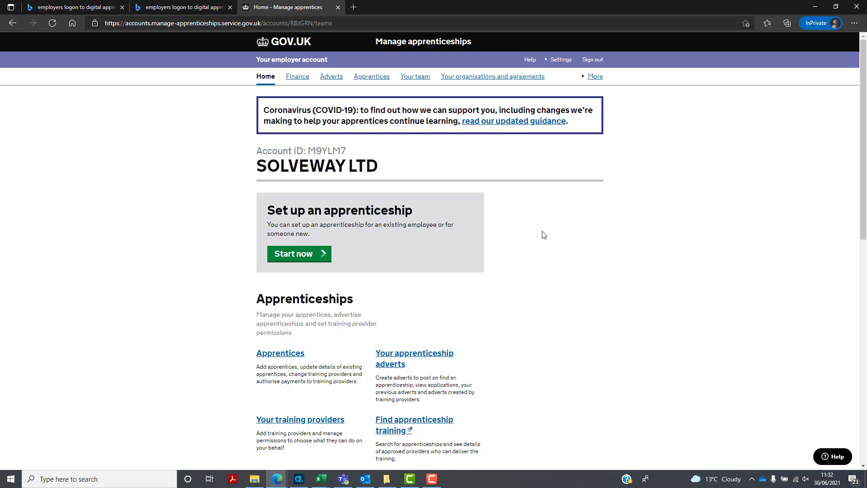
pyautogui.scroll(-2, 544, 235)
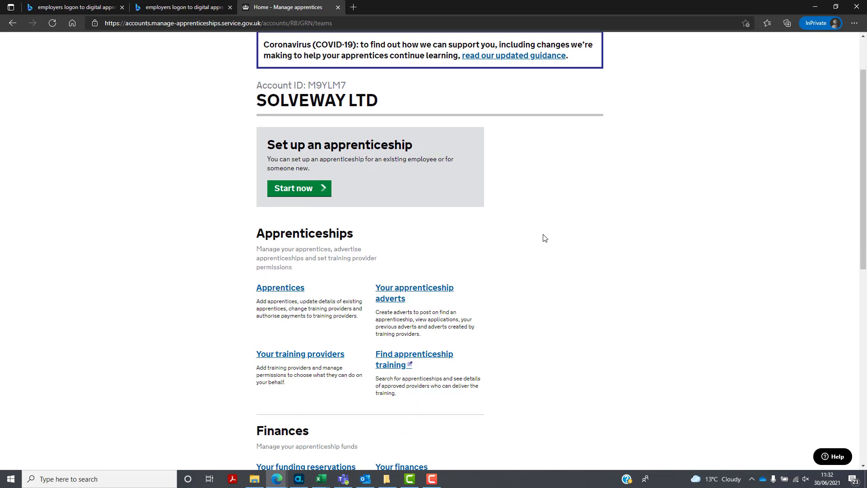
pyautogui.click(302, 358)
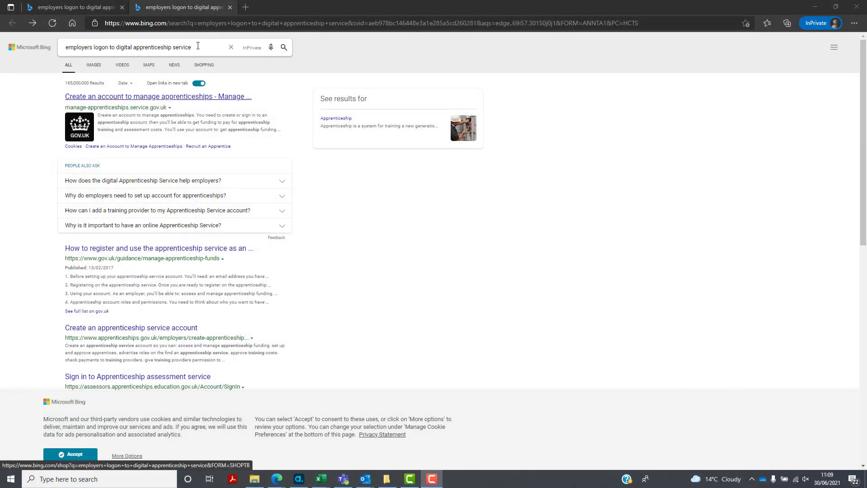
pyautogui.moveTo(197, 46); pyautogui.dragTo(63, 49)
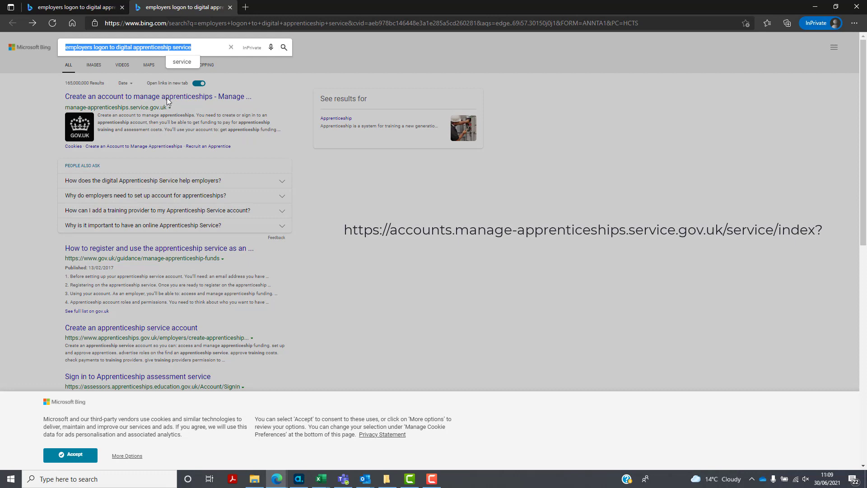
pyautogui.click(50, 103)
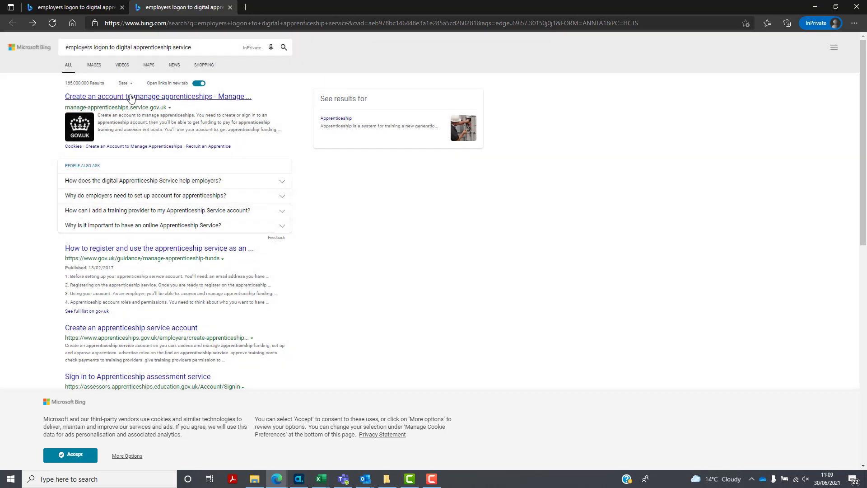
# - Register a new apprenticeship service user via GOV.UK, then select the emailed access code
pyautogui.click(130, 97)
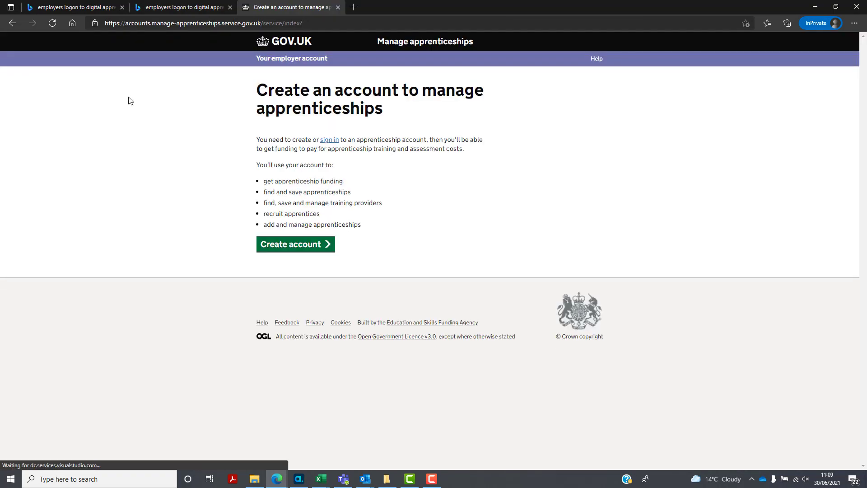
pyautogui.click(297, 249)
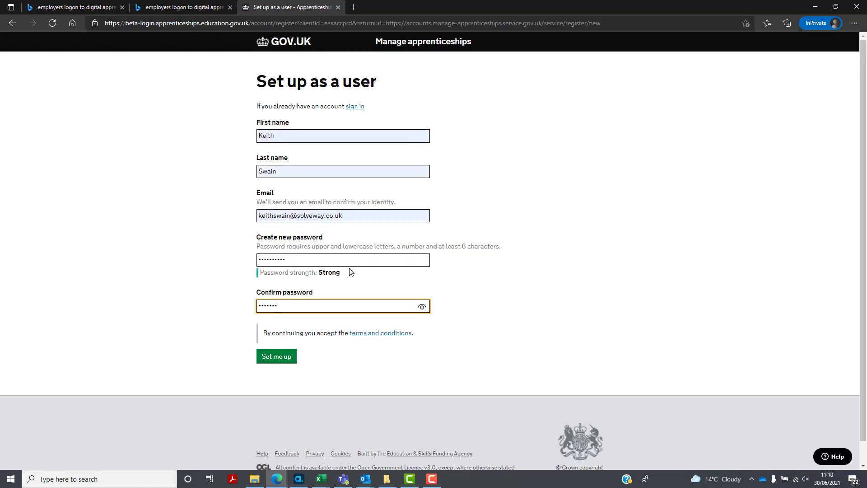
pyautogui.write('•••')
pyautogui.click(277, 360)
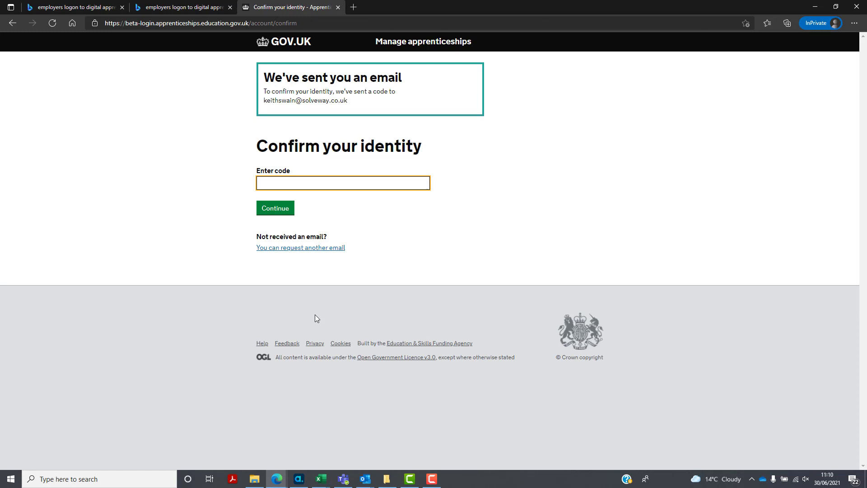
pyautogui.tripleClick(414, 76)
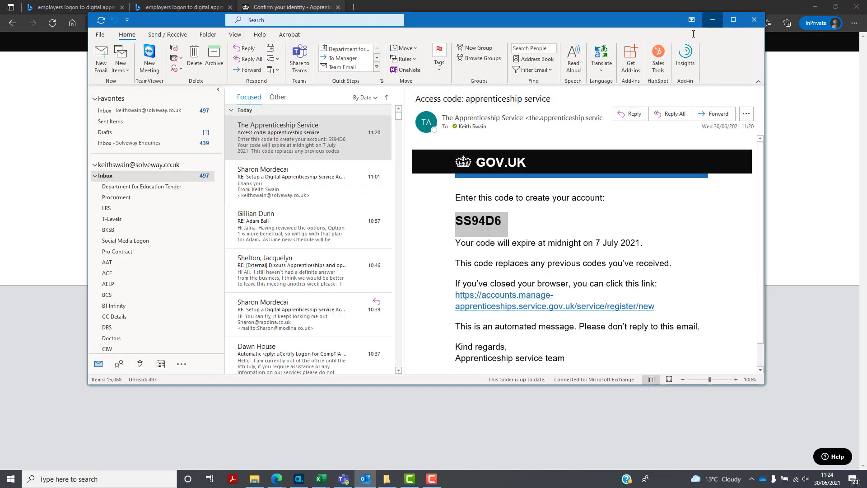
# - Paste the emailed access code into the Confirm your identity code field
pyautogui.click(713, 20)
pyautogui.click(272, 184)
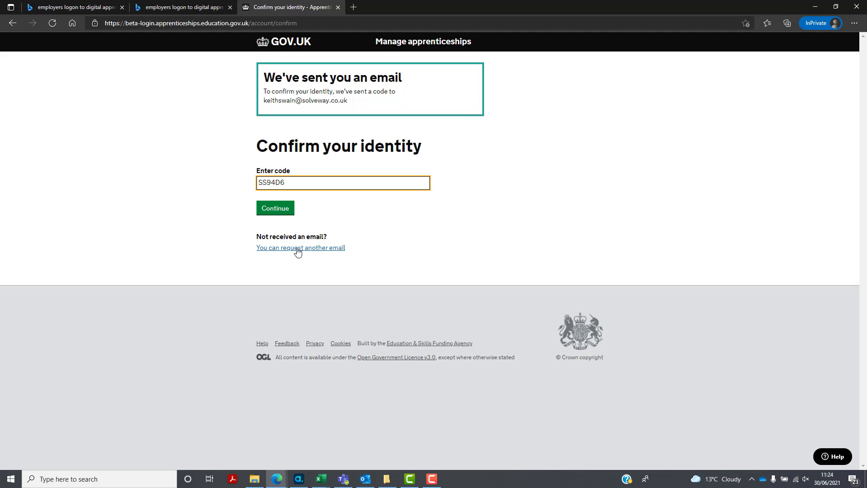
# - Confirm the access code, then sign in with the account's email address and password
pyautogui.click(275, 213)
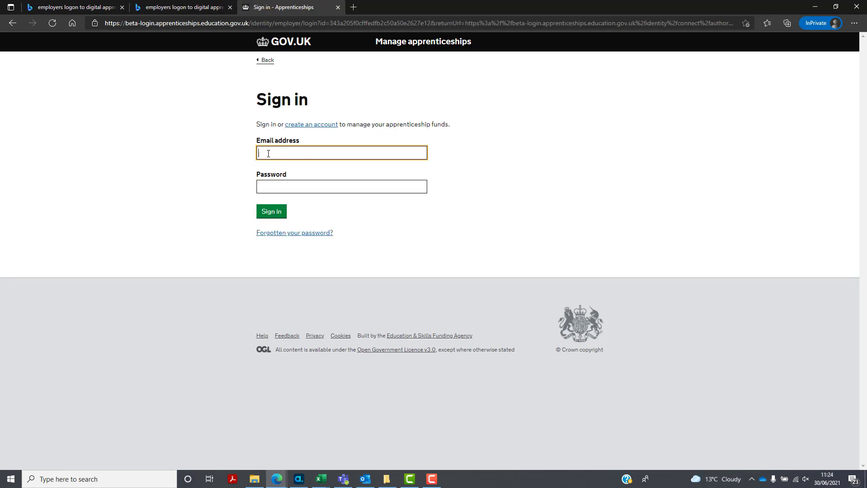
pyautogui.click(267, 153)
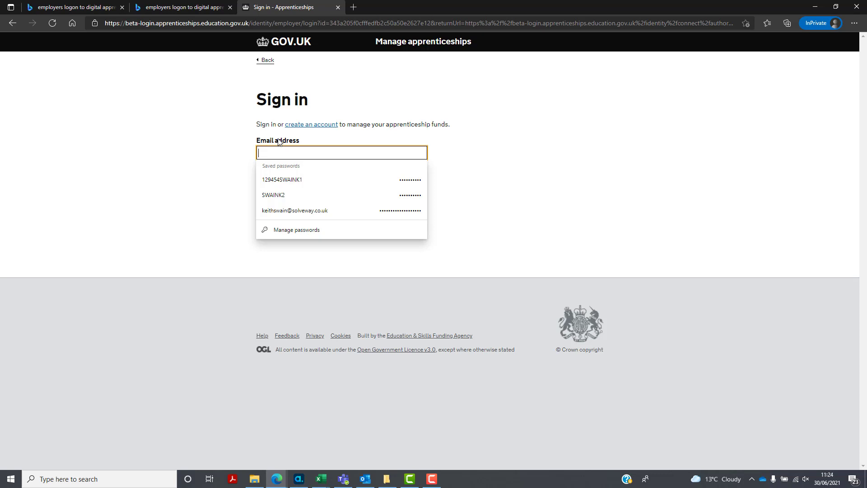
pyautogui.write('keit')
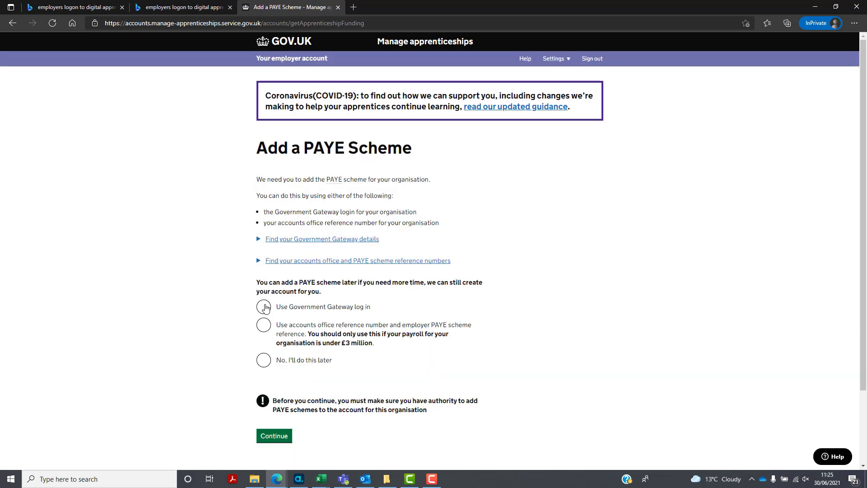
pyautogui.click(264, 308)
# - Choose 'Use Government Gateway log in' for the PAYE scheme and continue to Gateway sign-in
pyautogui.click(263, 327)
pyautogui.click(264, 307)
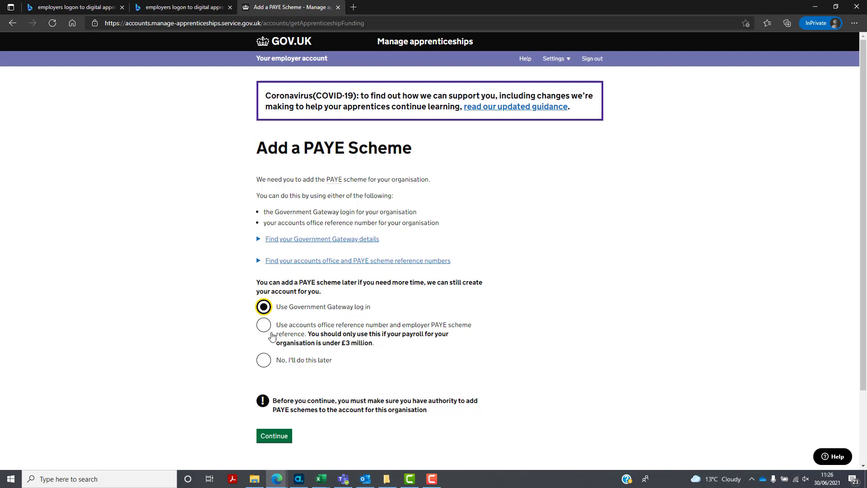
pyautogui.click(275, 437)
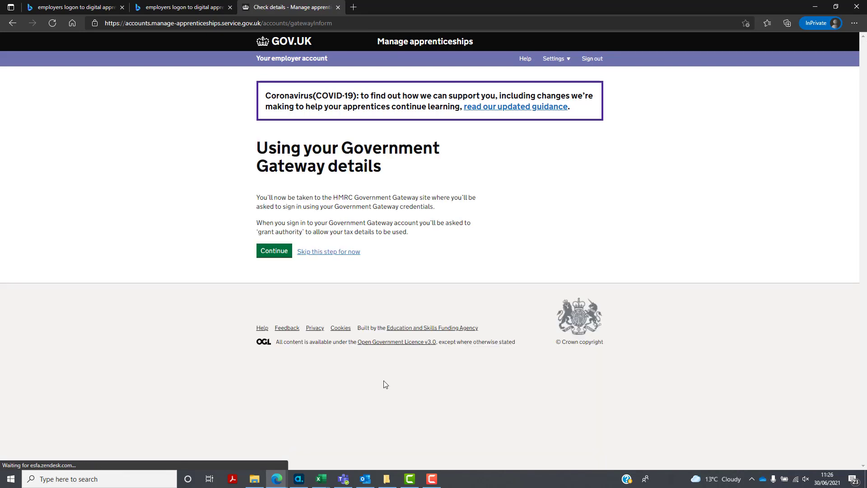
pyautogui.click(274, 253)
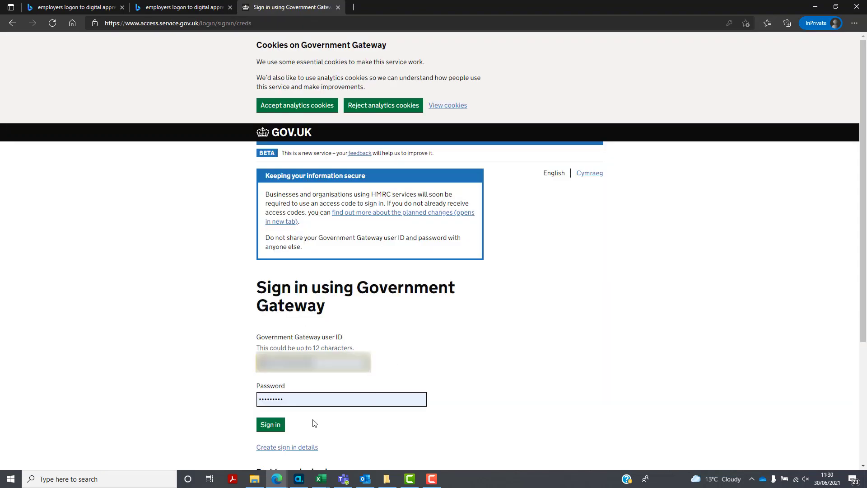
# - Sign in to Government Gateway and confirm SOLVEWAY LTD's organisation and PAYE details are correct
pyautogui.click(277, 429)
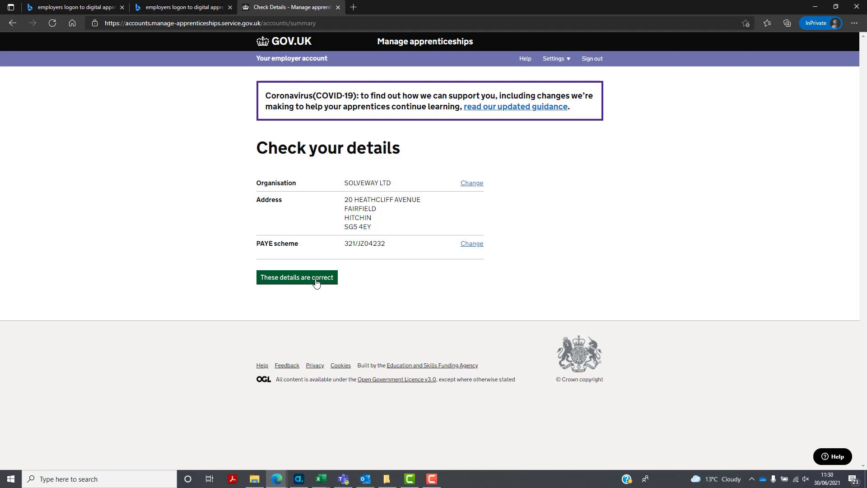
pyautogui.click(317, 283)
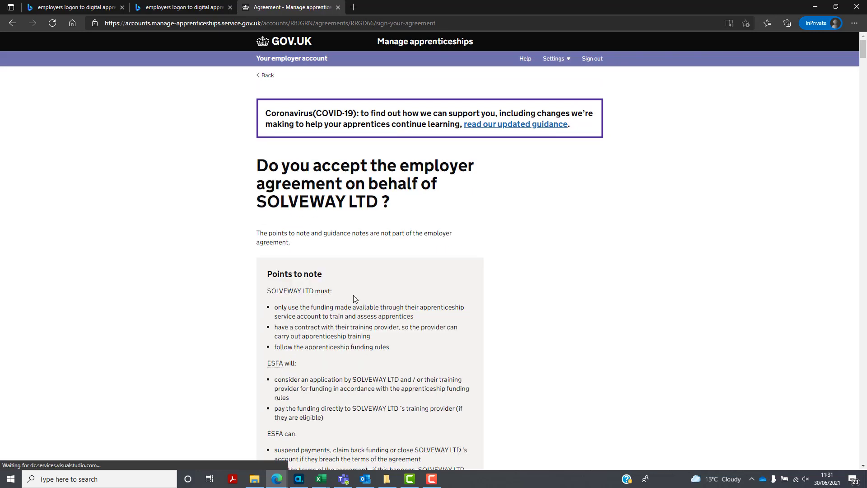
# - Accept the SOLVEWAY LTD employer agreement with 'Yes, I accept' and open the account home
pyautogui.scroll(-5, 301, 113)
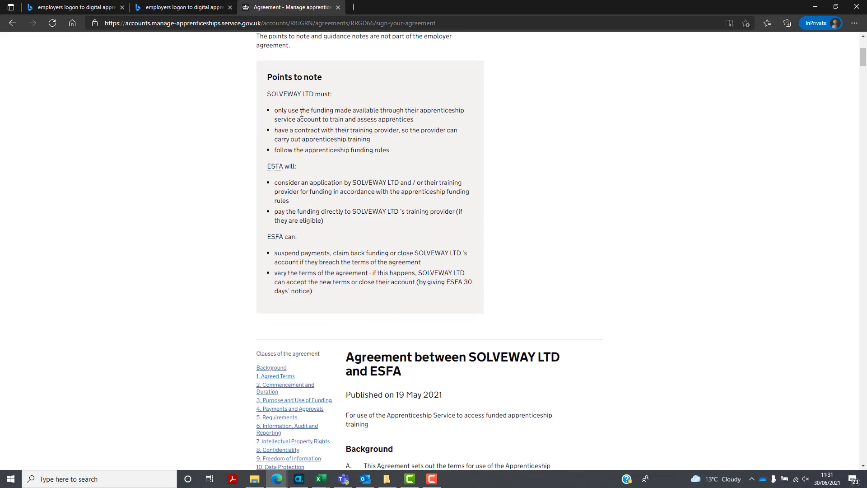
pyautogui.moveTo(863, 56); pyautogui.dragTo(864, 463)
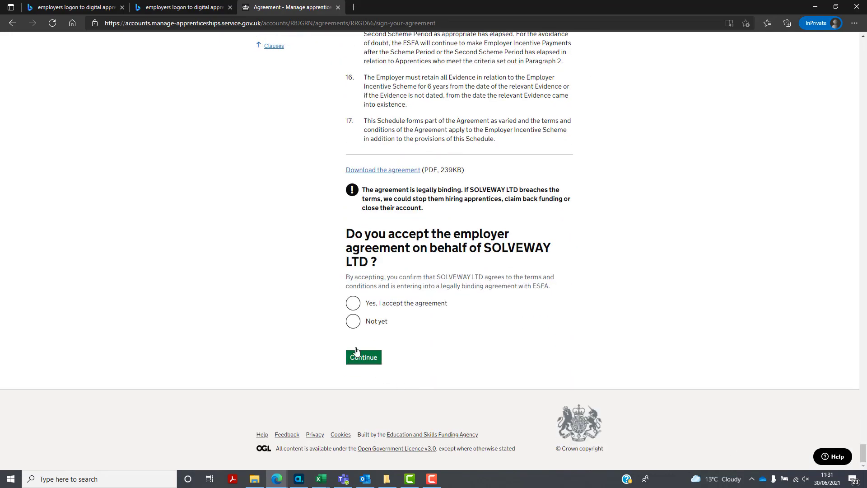
pyautogui.click(356, 304)
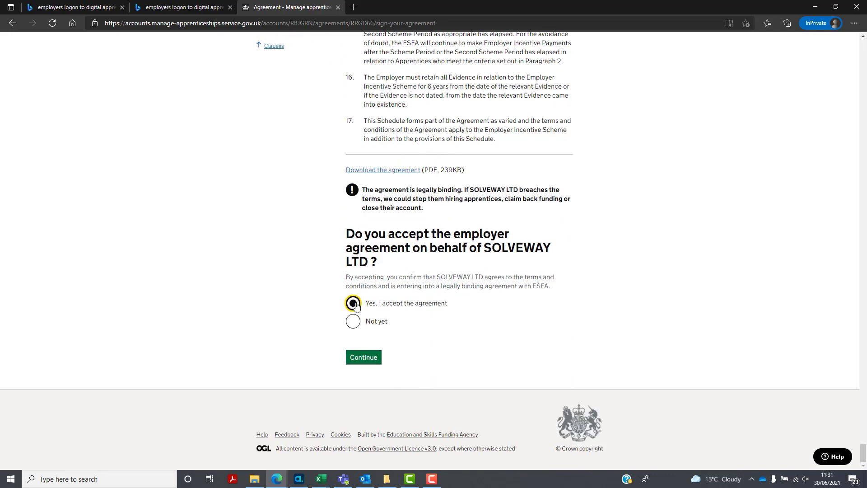
pyautogui.click(361, 361)
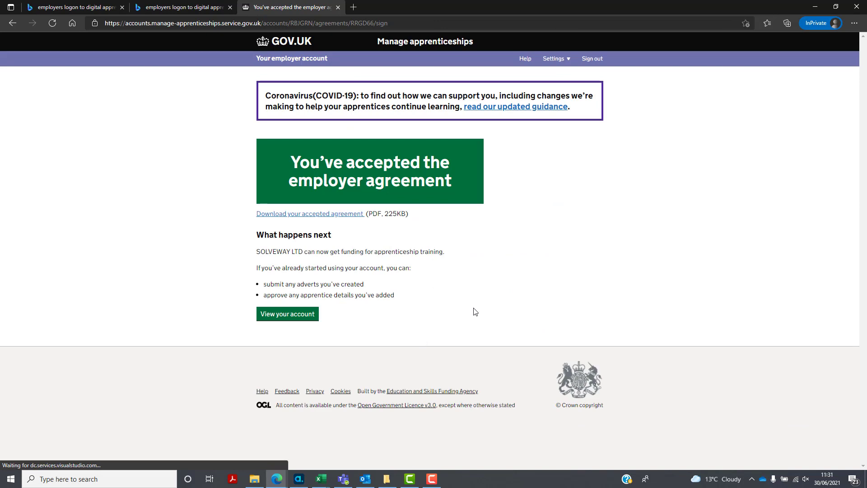
pyautogui.click(289, 316)
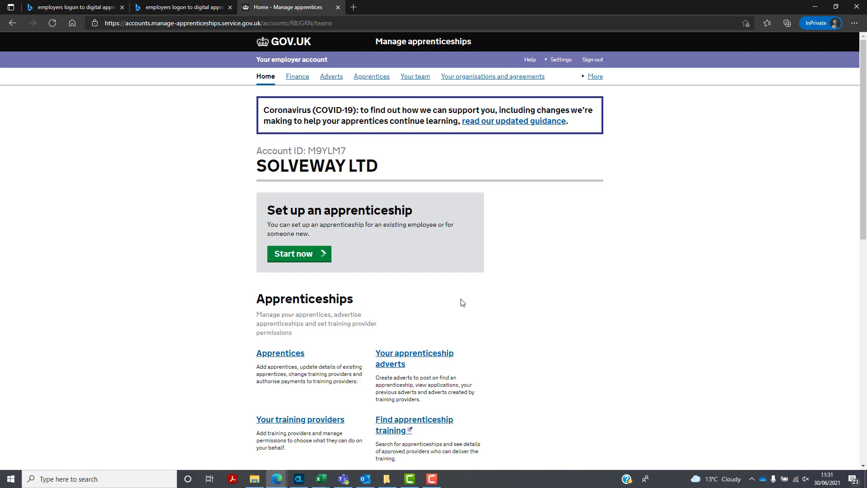
# - Add SOLVEWAY LIMITED as a training provider by pasting its UKPRN and confirming Yes
pyautogui.scroll(-1, 463, 302)
pyautogui.click(300, 355)
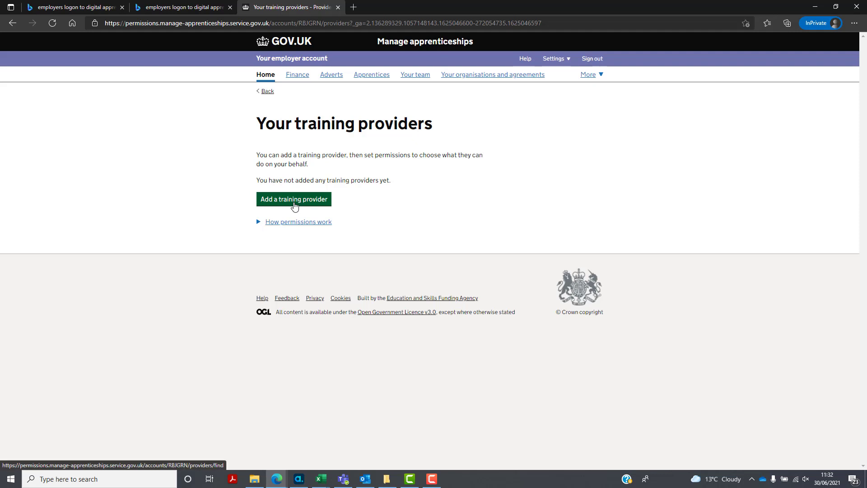
pyautogui.click(295, 201)
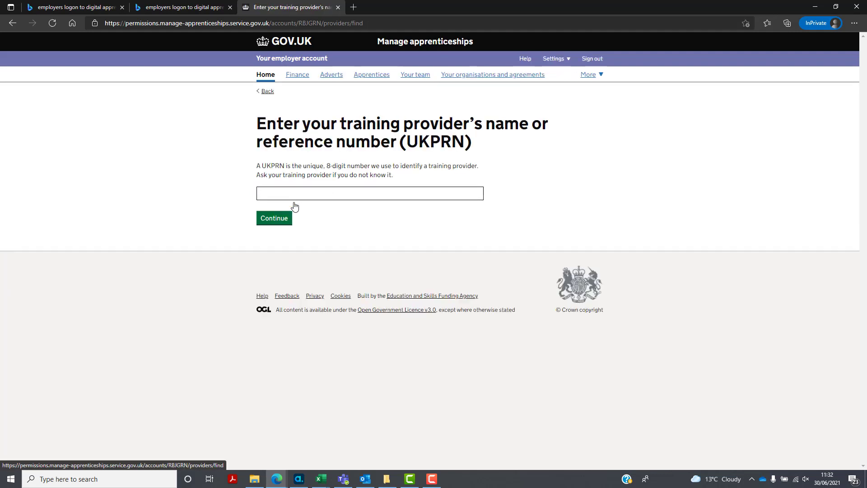
pyautogui.click(286, 194)
pyautogui.write('10025133')
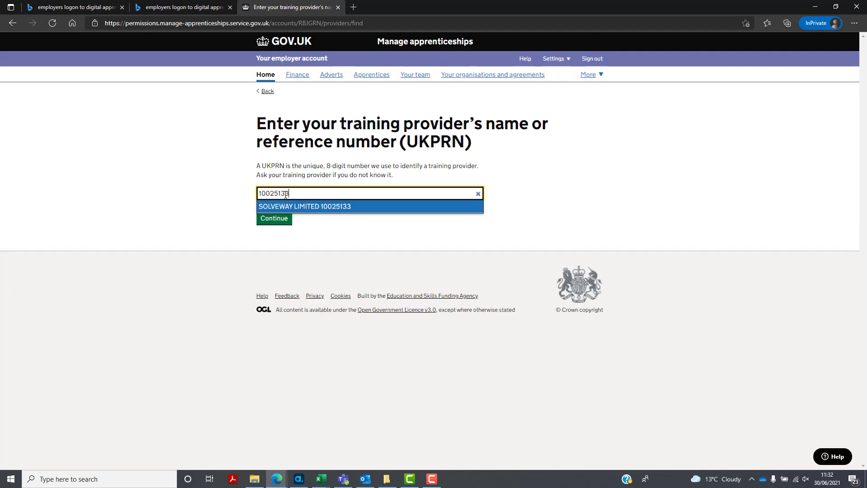
pyautogui.click(314, 208)
pyautogui.click(277, 222)
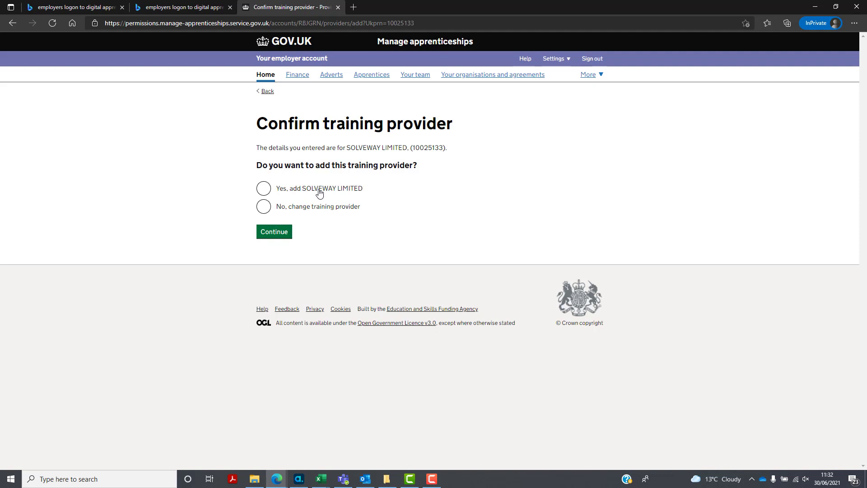
pyautogui.click(262, 190)
pyautogui.click(273, 233)
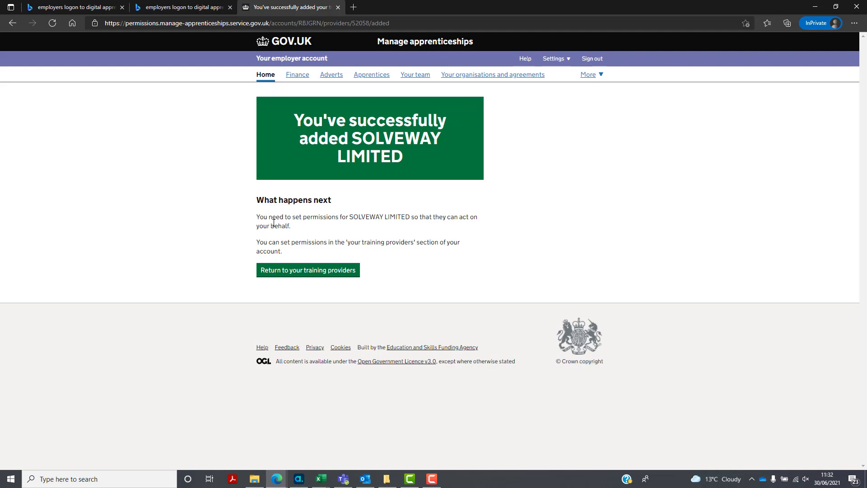
# - Set SOLVEWAY LIMITED to Allow adding apprentice records and recruiting apprentices, then confirm
pyautogui.click(309, 274)
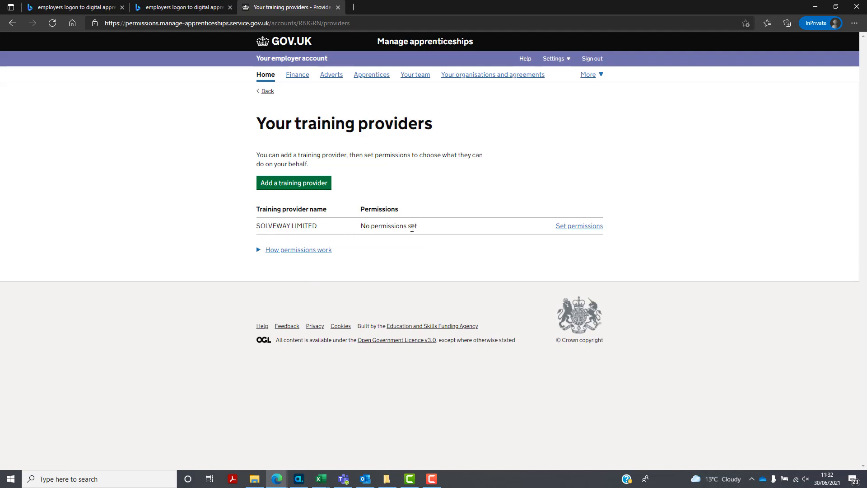
pyautogui.click(563, 229)
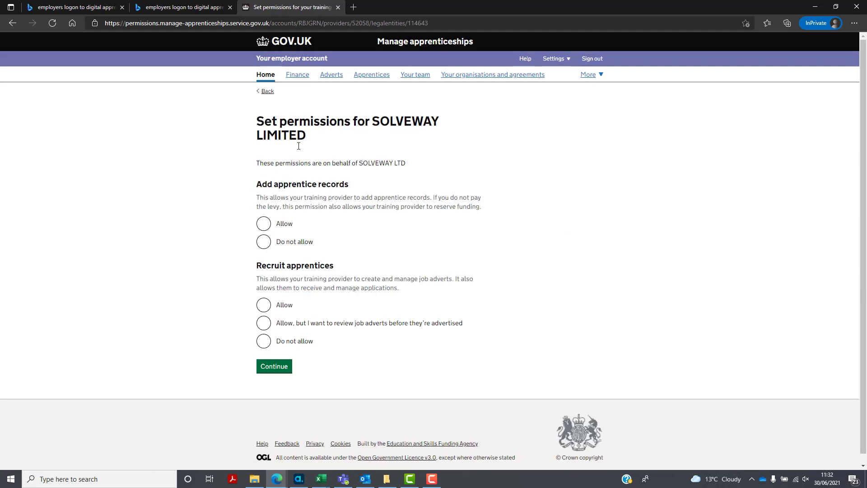
pyautogui.click(262, 226)
pyautogui.click(264, 310)
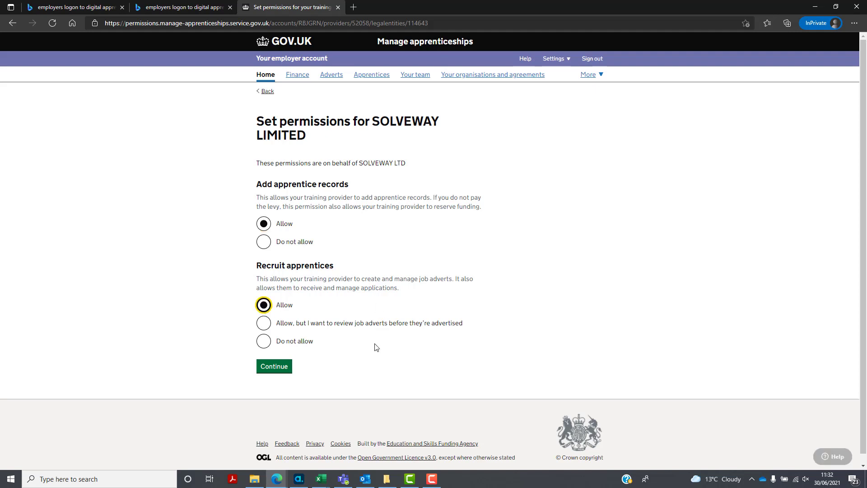
pyautogui.click(274, 369)
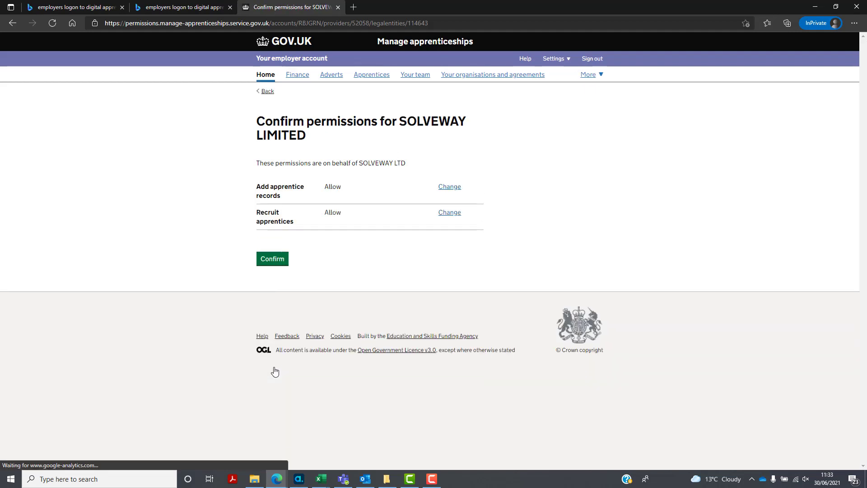
pyautogui.click(271, 261)
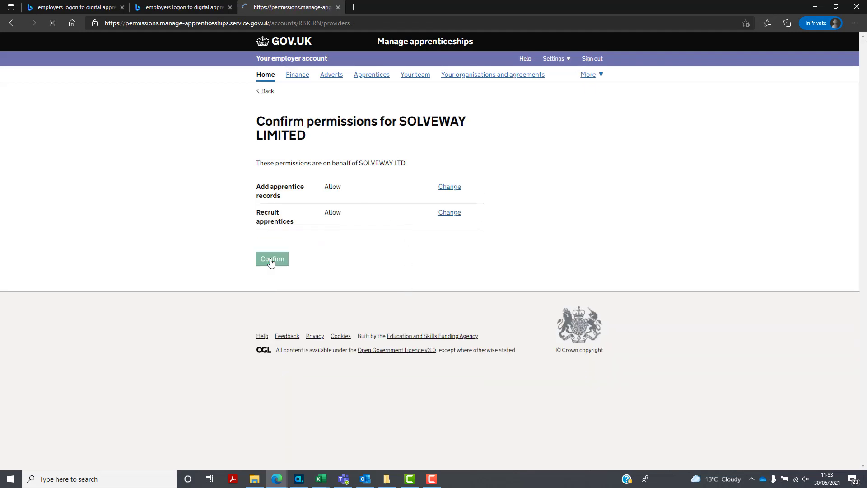